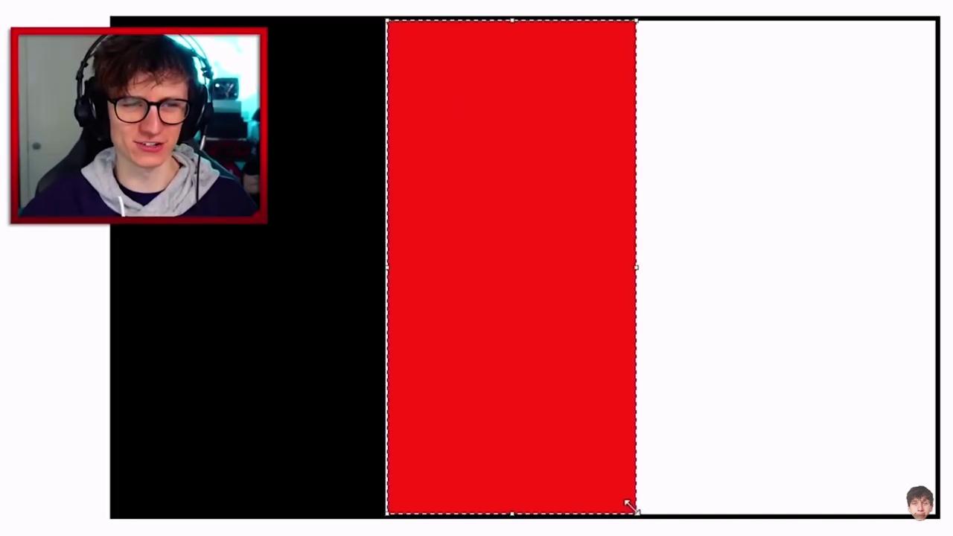
Finish the red stripe and draw a full-height yellow stripe on the right
{"action": "left_click", "coordinate": [641, 34]}
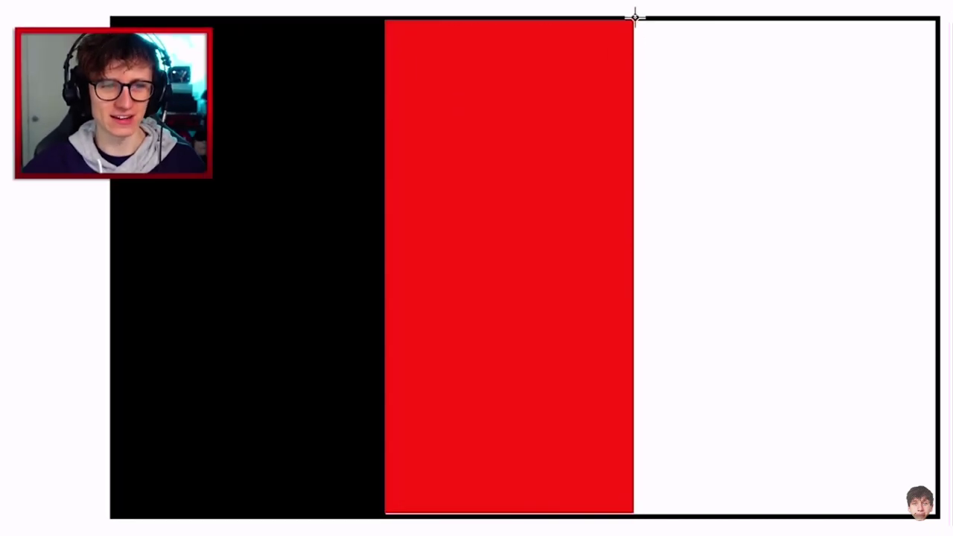
{"action": "left_click_drag", "start_coordinate": [635, 16], "coordinate": [935, 521]}
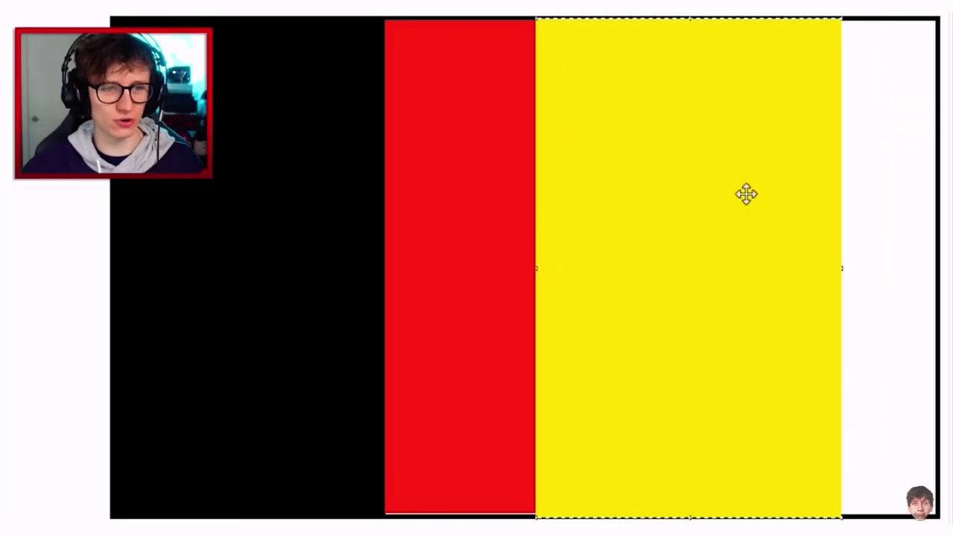
Drag the yellow stripe into the middle beside black, moving a stray yellow piece
{"action": "left_click_drag", "start_coordinate": [747, 191], "coordinate": [260, 94]}
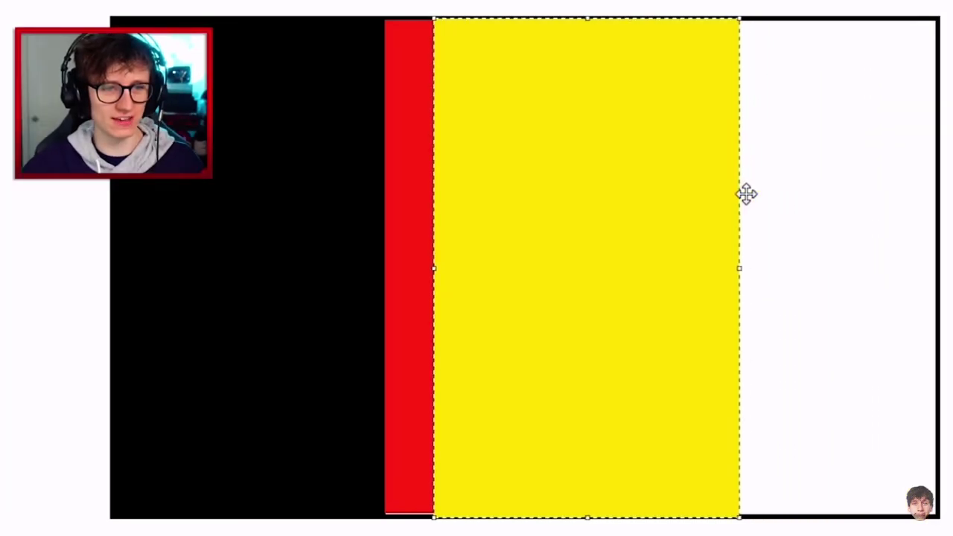
{"action": "left_click_drag", "start_coordinate": [563, 141], "coordinate": [669, 380]}
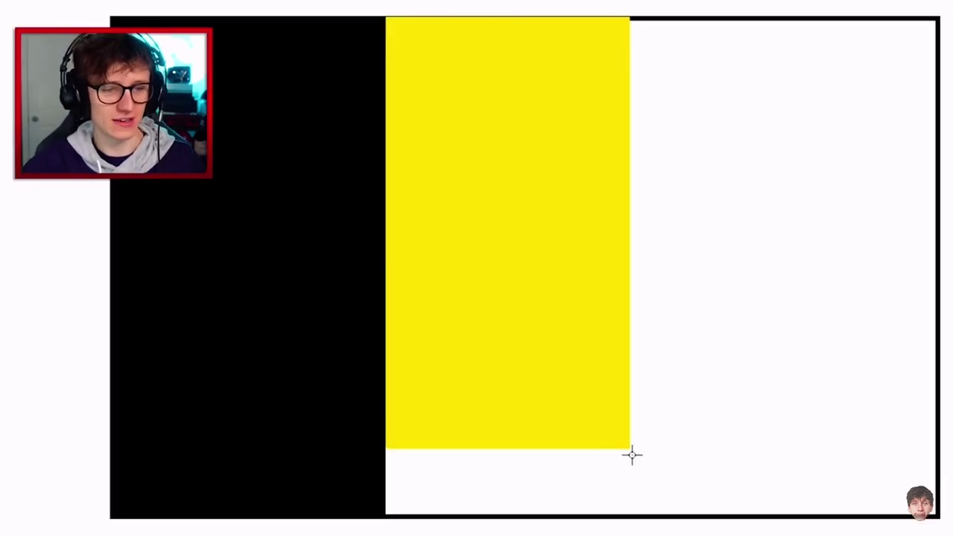